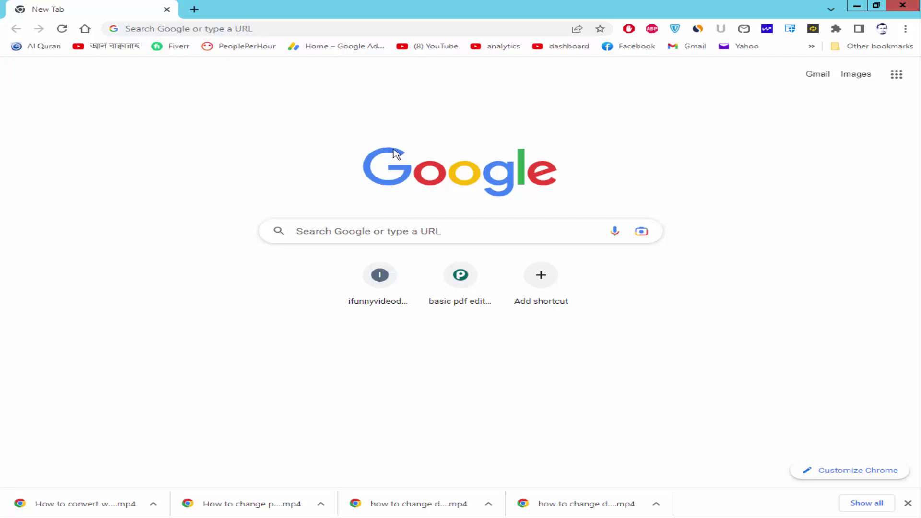
Step: Go to icloud.com from the blank tab's address bar using the suggested completion
click(271, 26)
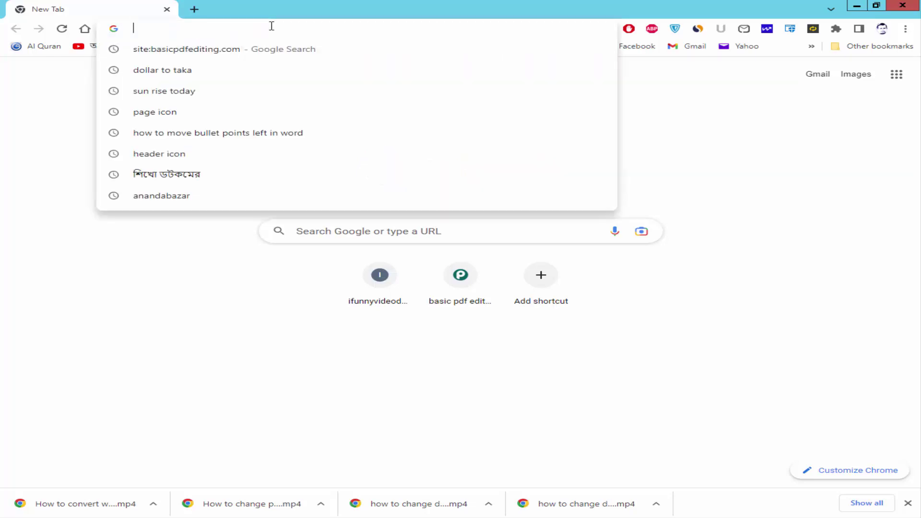
text(ic)
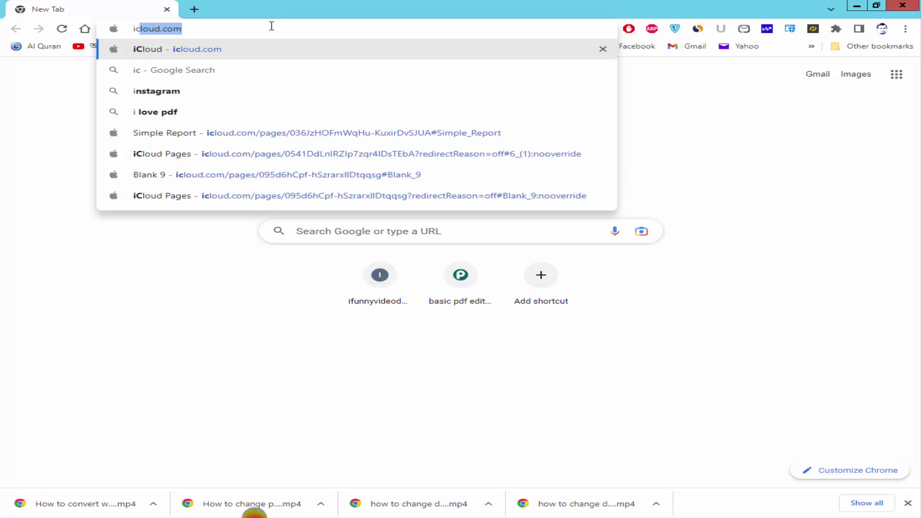
key(End)
key(Return)
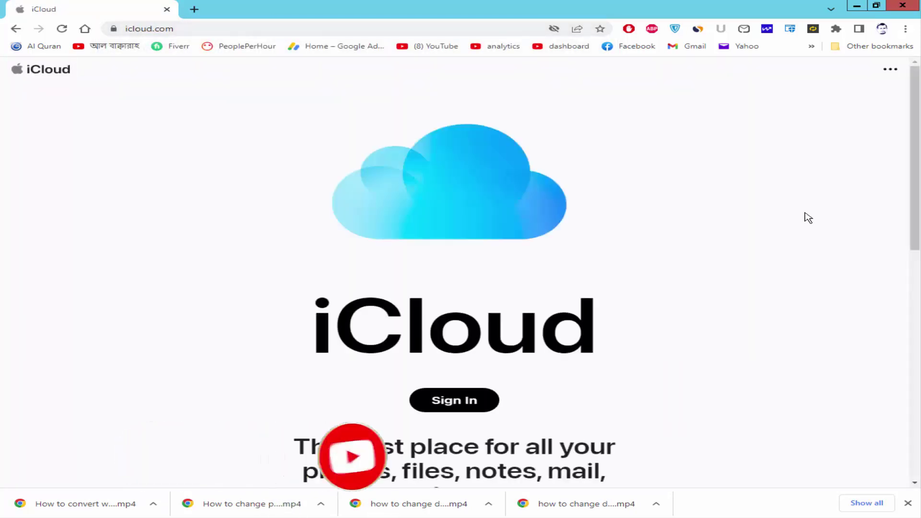
scroll(622, 324, down, 3)
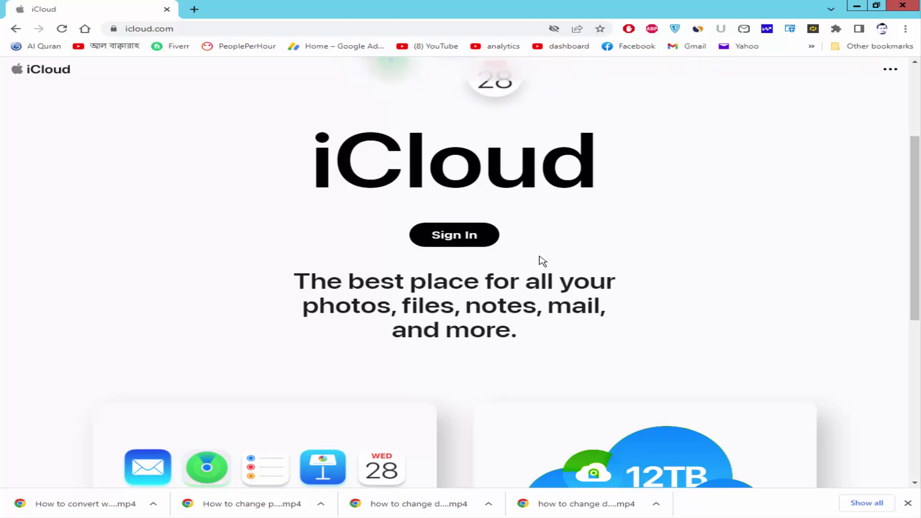
Step: Sign in to iCloud using the saved Apple ID and autofilled password
click(459, 240)
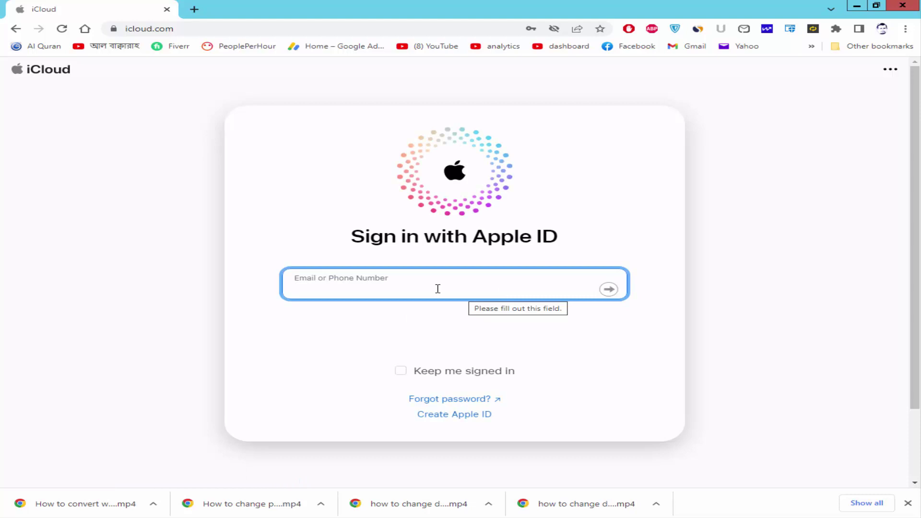
click(437, 288)
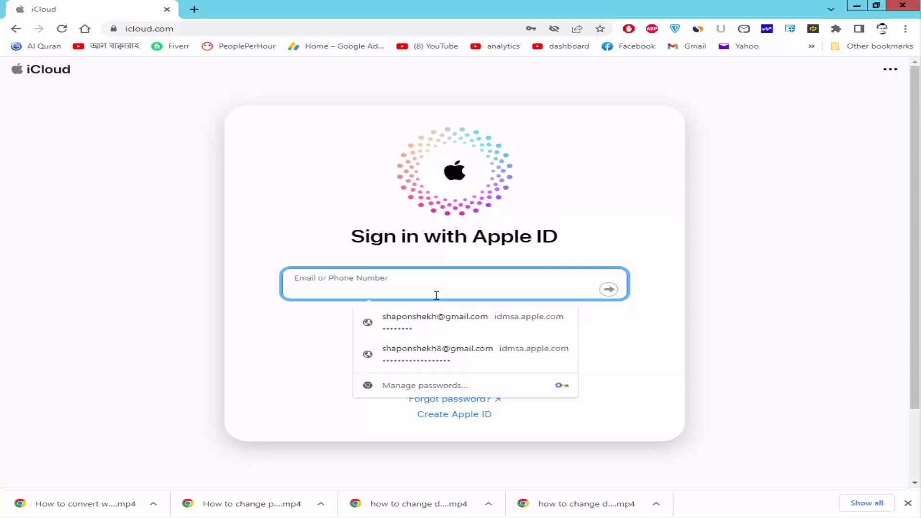
click(475, 326)
click(610, 289)
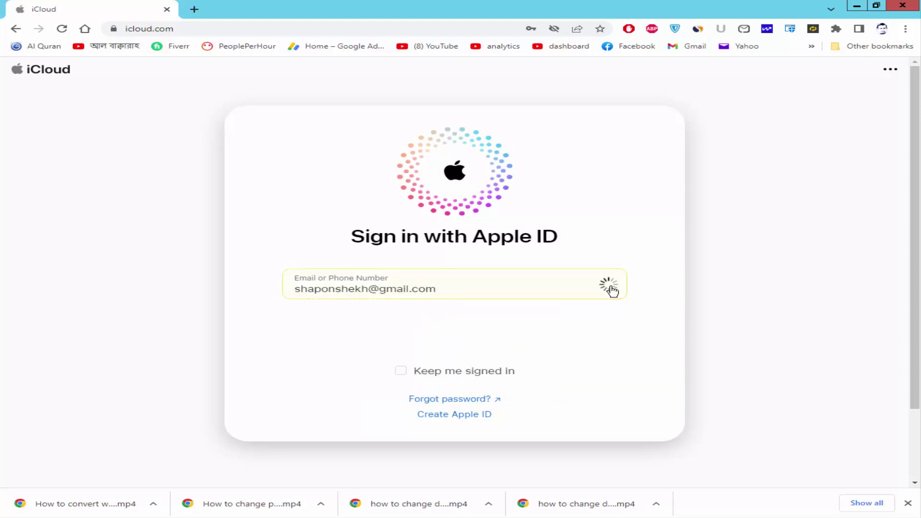
click(610, 319)
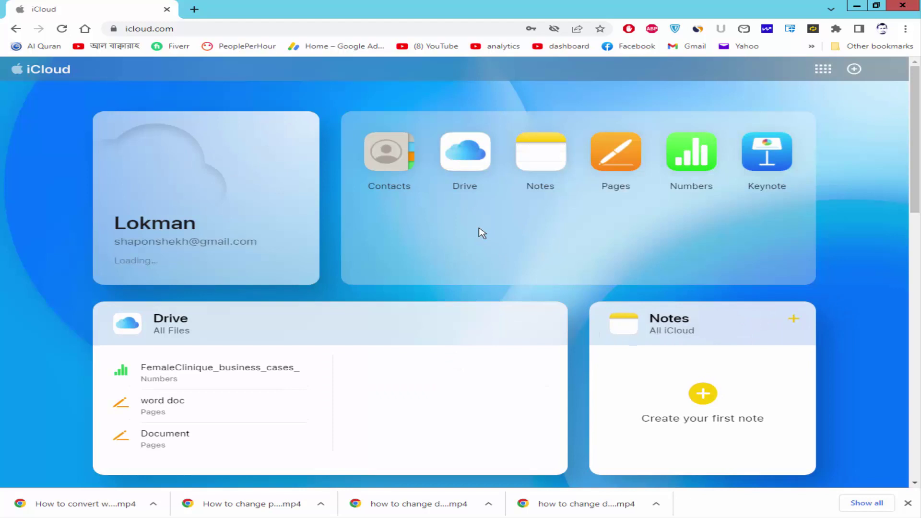
Step: Open iCloud Drive and show its Browse folder with the Numbers and Pages folders
click(465, 160)
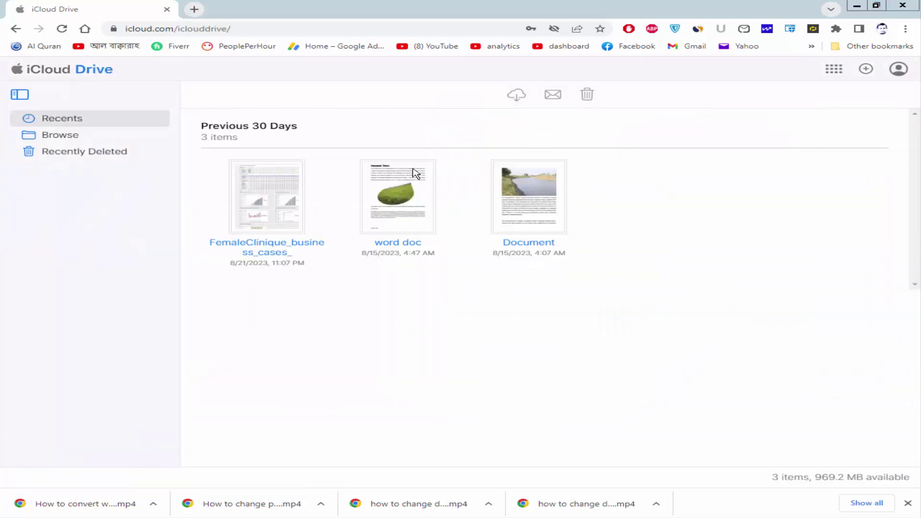
click(70, 140)
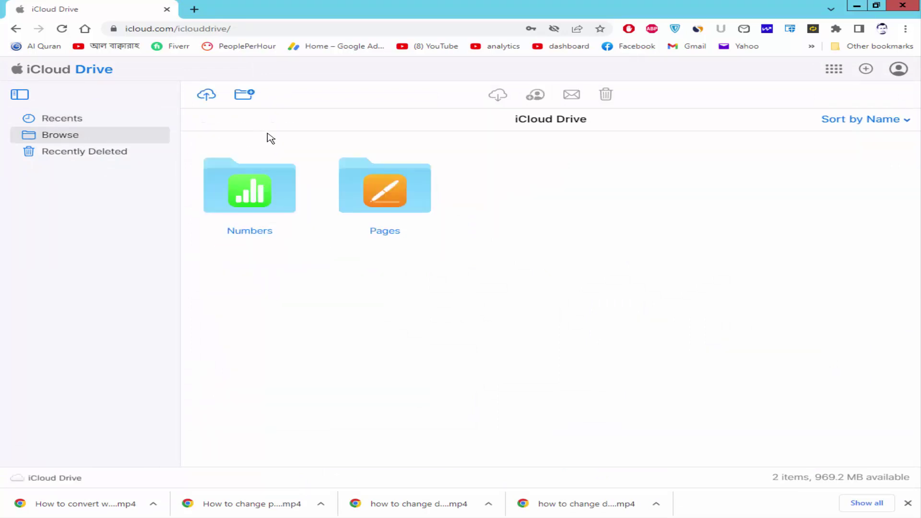
Step: Select all 14 JPEG photos in Desktop > compressed image for upload
click(207, 96)
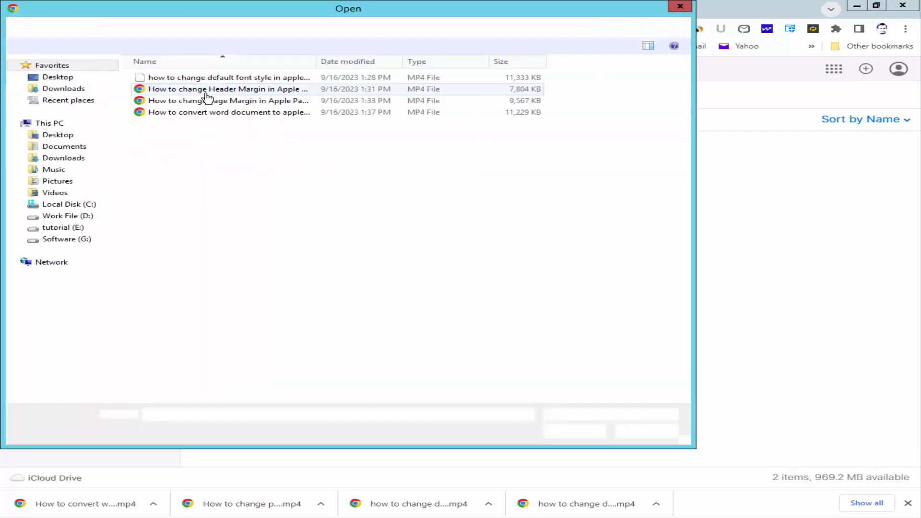
click(57, 77)
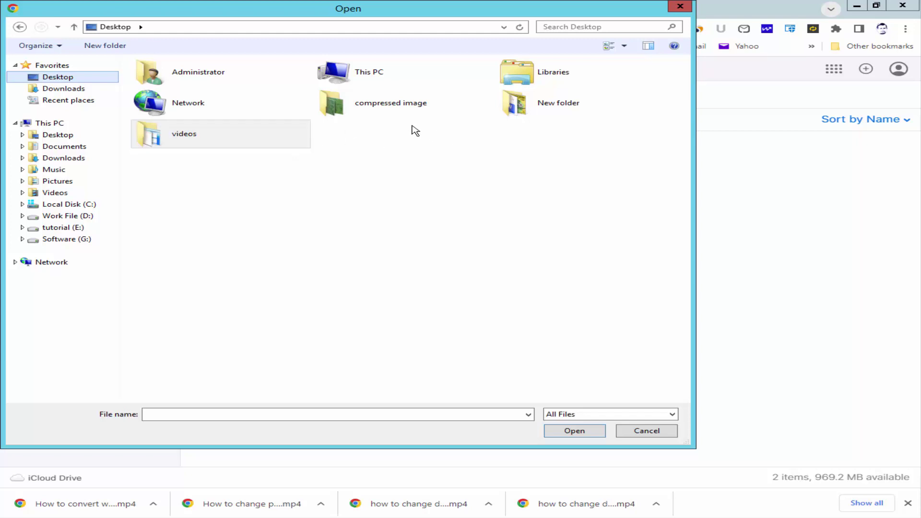
click(364, 110)
double_click(364, 111)
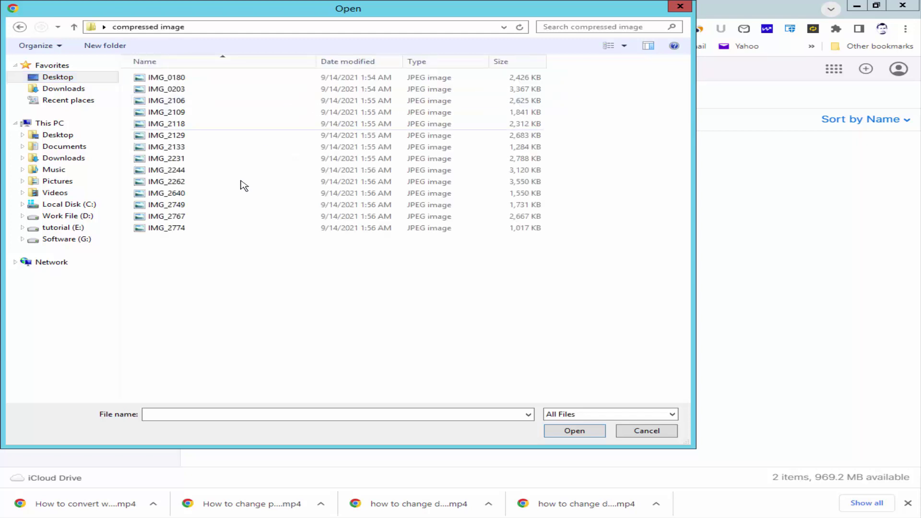
drag(277, 246, 161, 76)
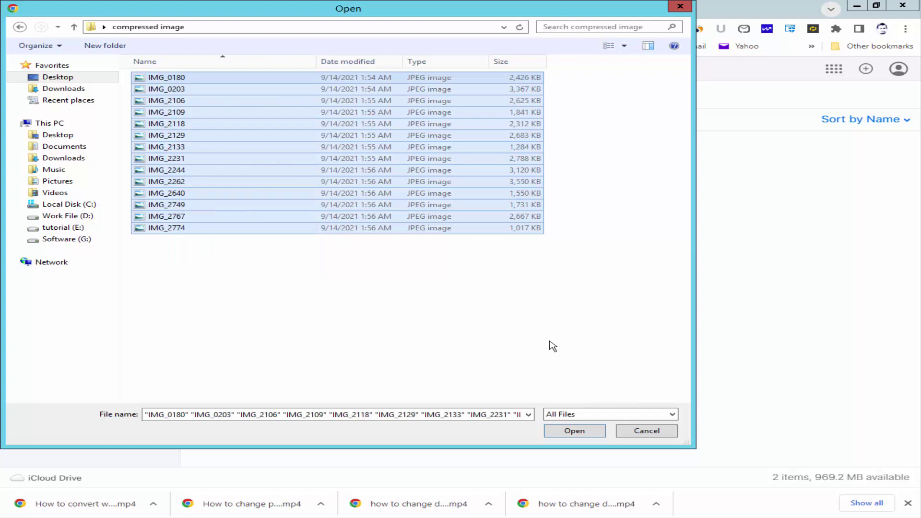
Step: Upload the 14 photos, scroll the grid as they finish, and select IMG_2231 to check it
click(575, 431)
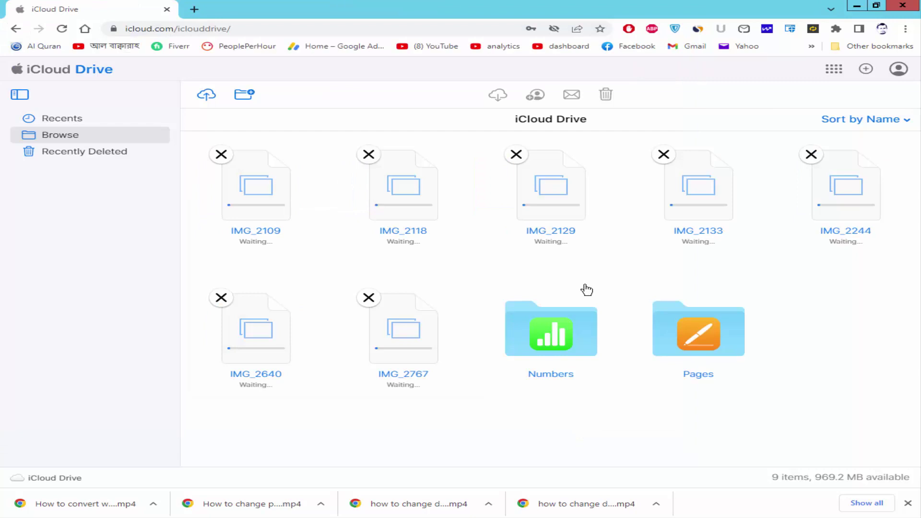
scroll(590, 289, down, 3)
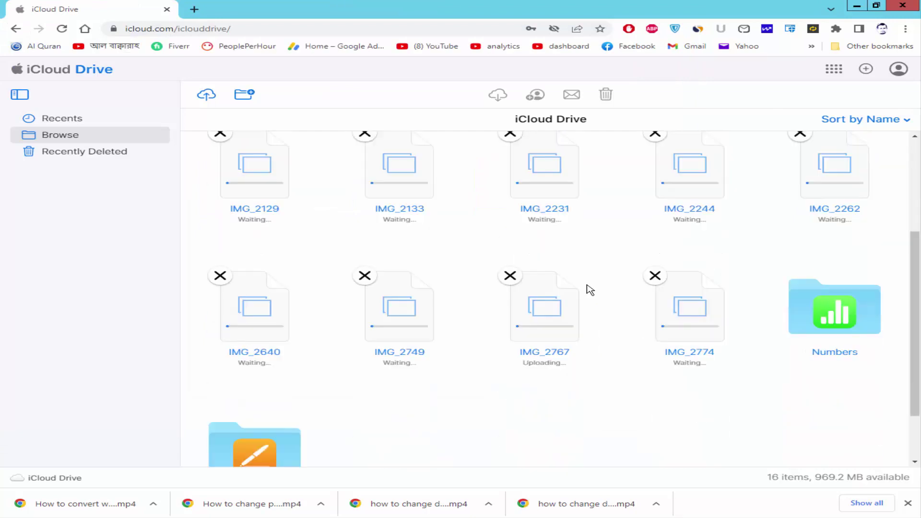
scroll(590, 290, up, 2)
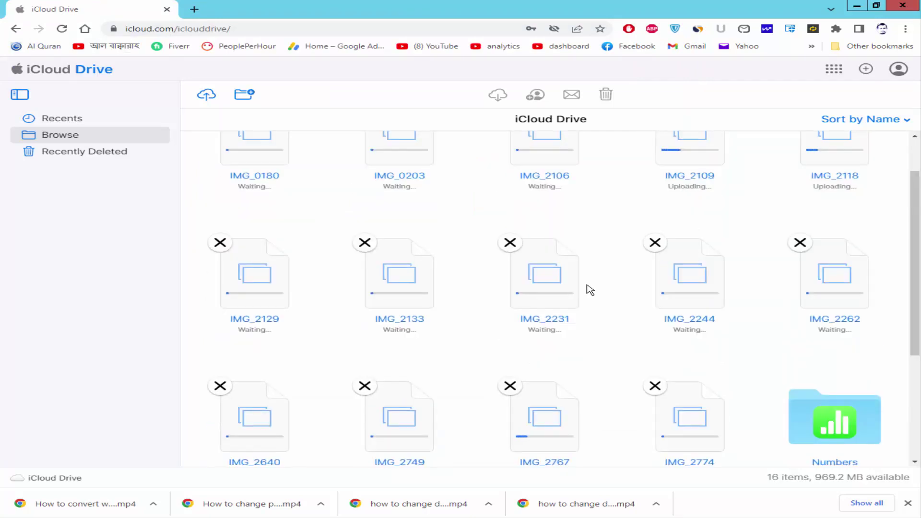
scroll(590, 290, up, 1)
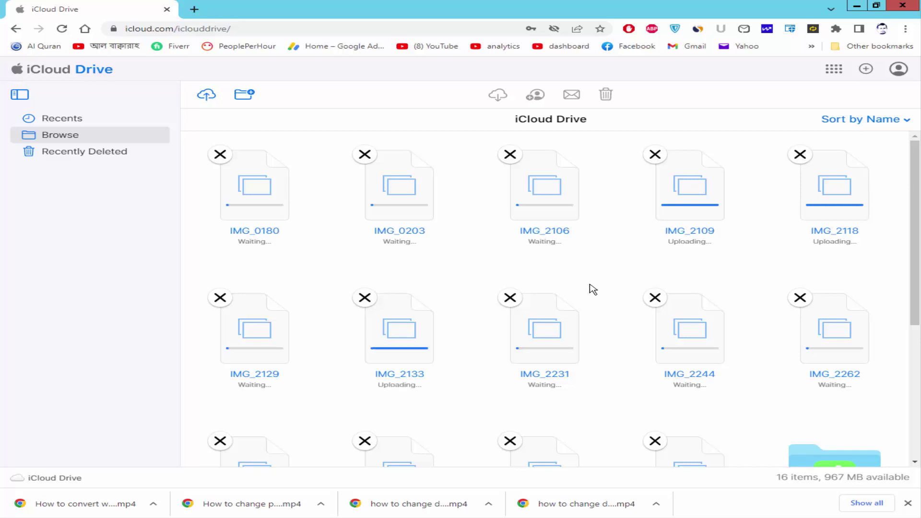
scroll(593, 289, down, 3)
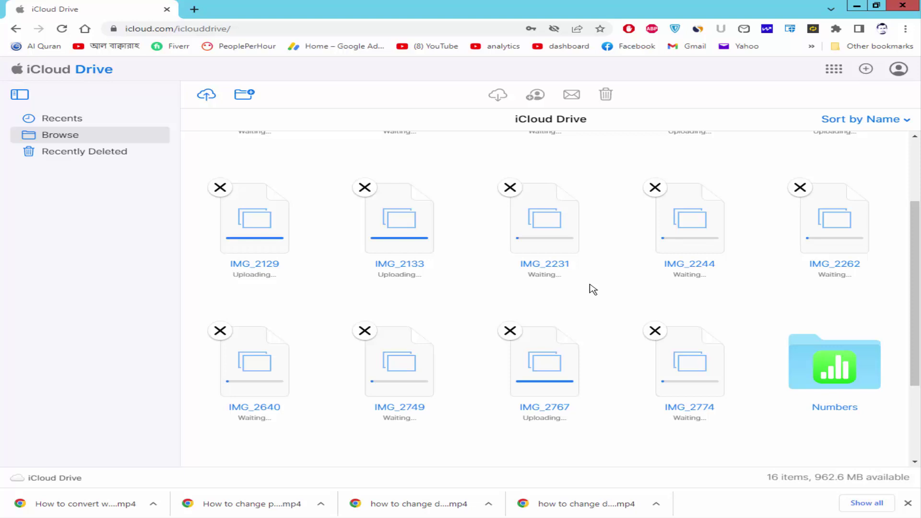
scroll(593, 289, up, 3)
scroll(593, 289, down, 5)
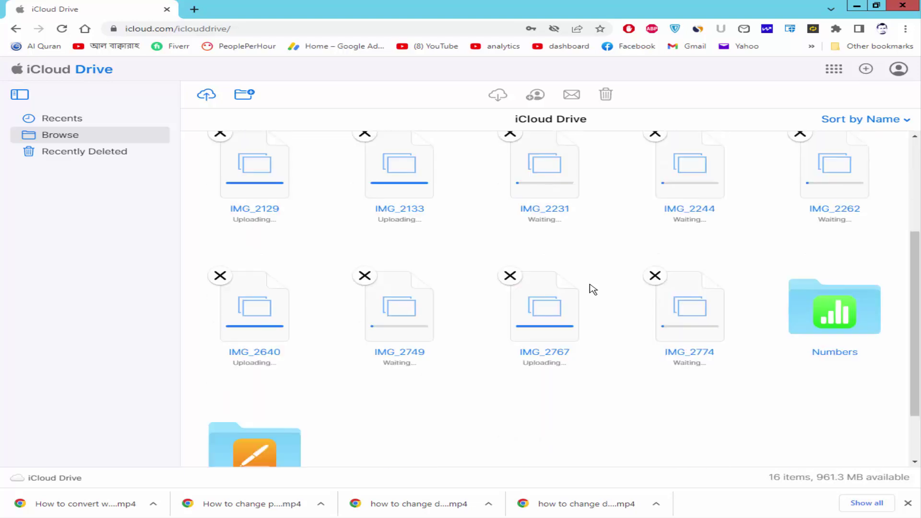
scroll(593, 289, up, 5)
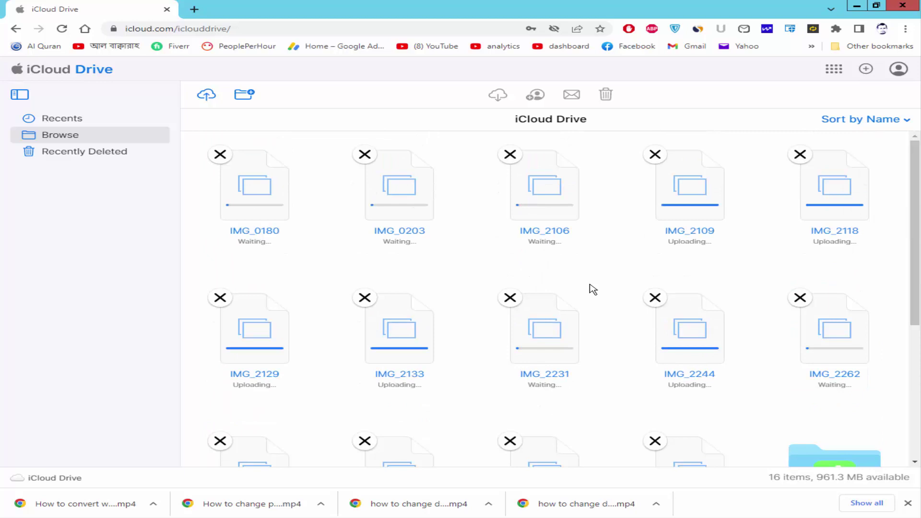
scroll(593, 289, down, 2)
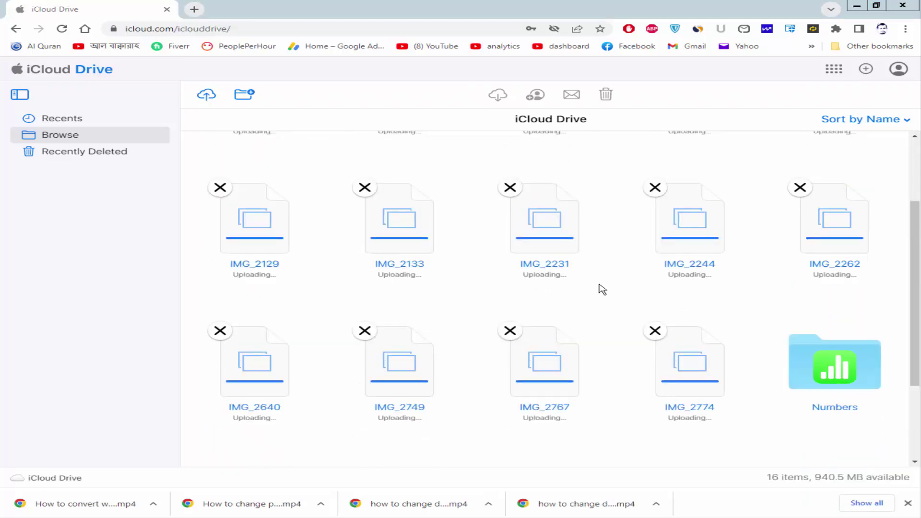
click(606, 286)
scroll(606, 287, up, 2)
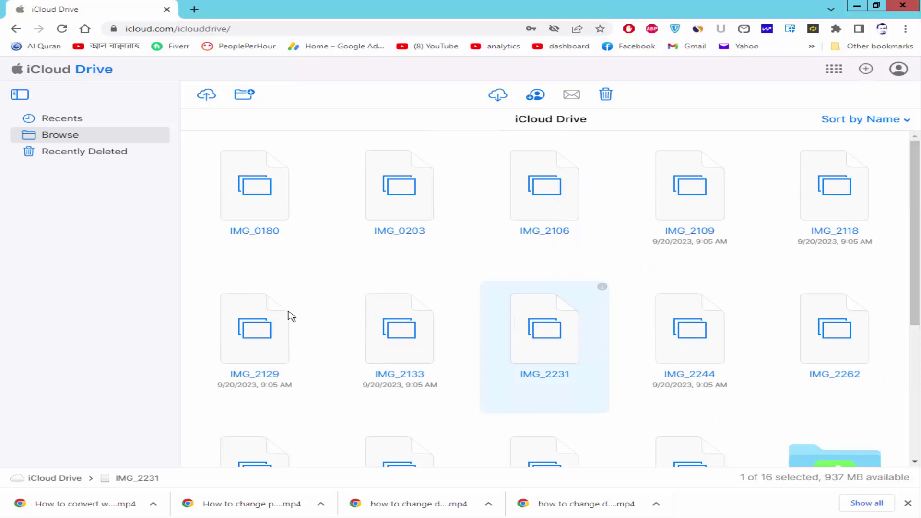
Step: Clear the selection, download IMG_0180, and open the downloaded photo in a new tab
scroll(195, 320, down, 3)
click(641, 416)
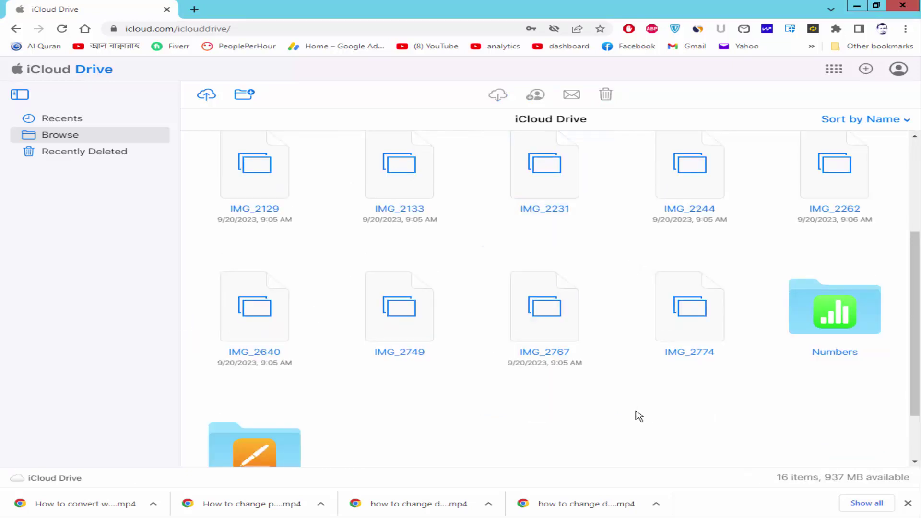
scroll(328, 263, up, 3)
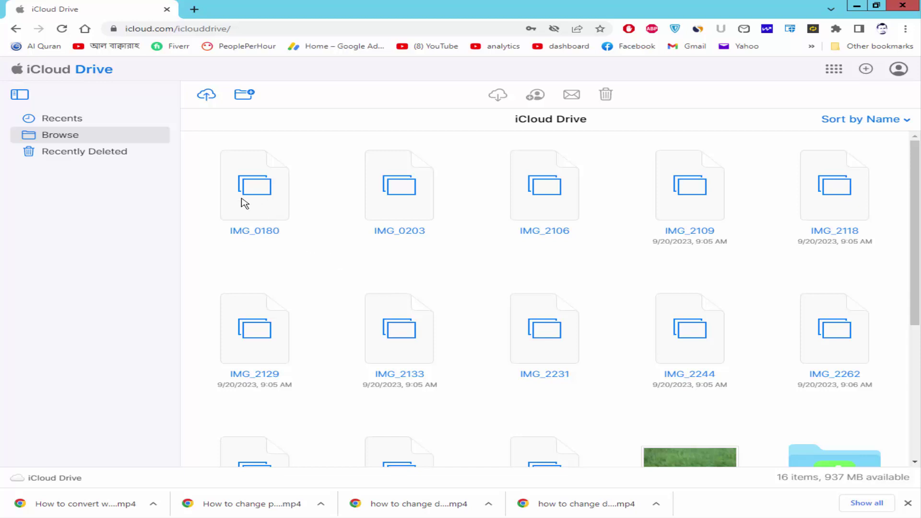
click(239, 180)
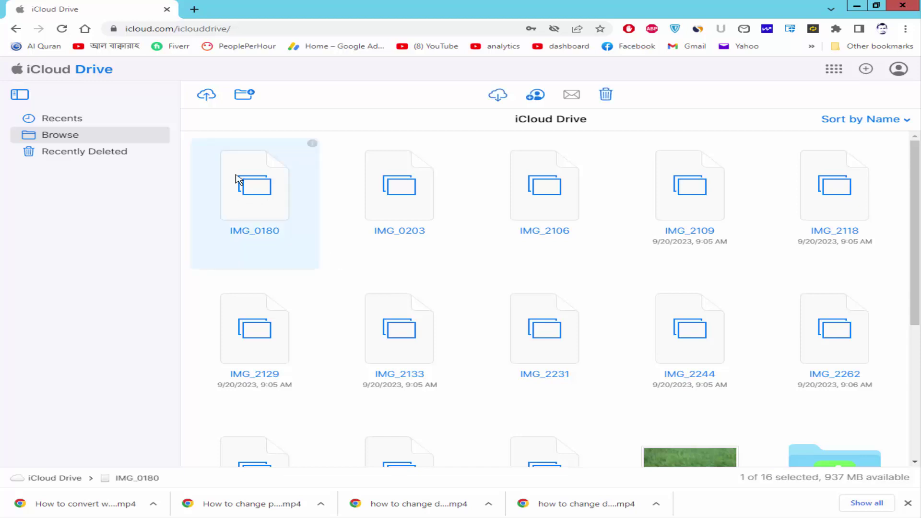
click(499, 98)
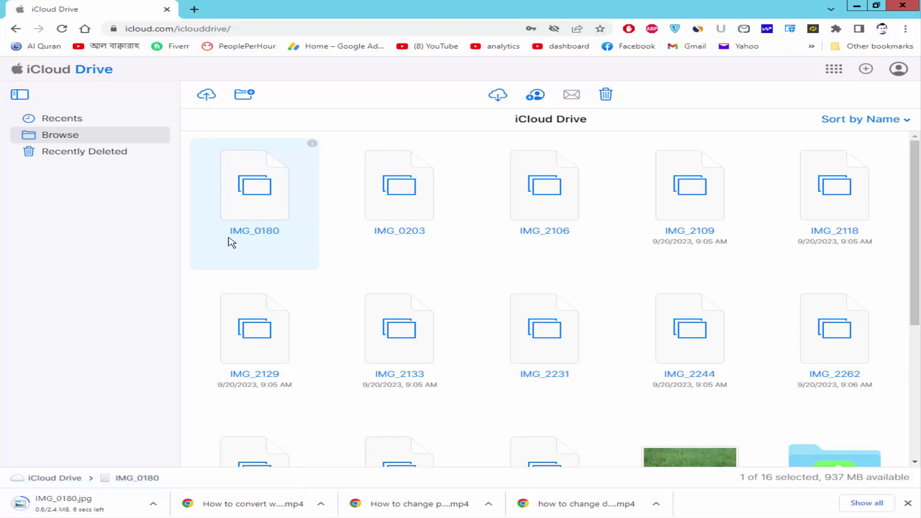
click(260, 234)
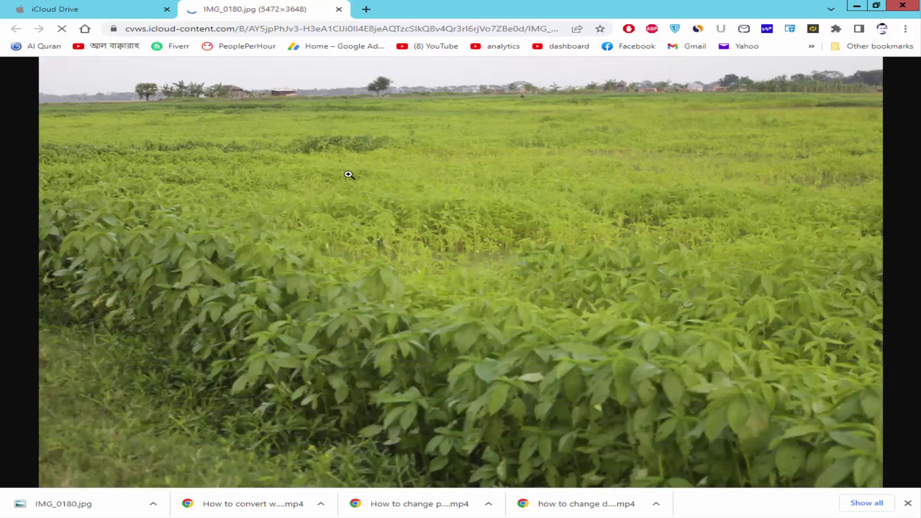
Step: Save another copy of IMG_0180.jpg via Save image as, then close the photo tab
right_click(349, 175)
click(410, 199)
click(593, 431)
click(339, 9)
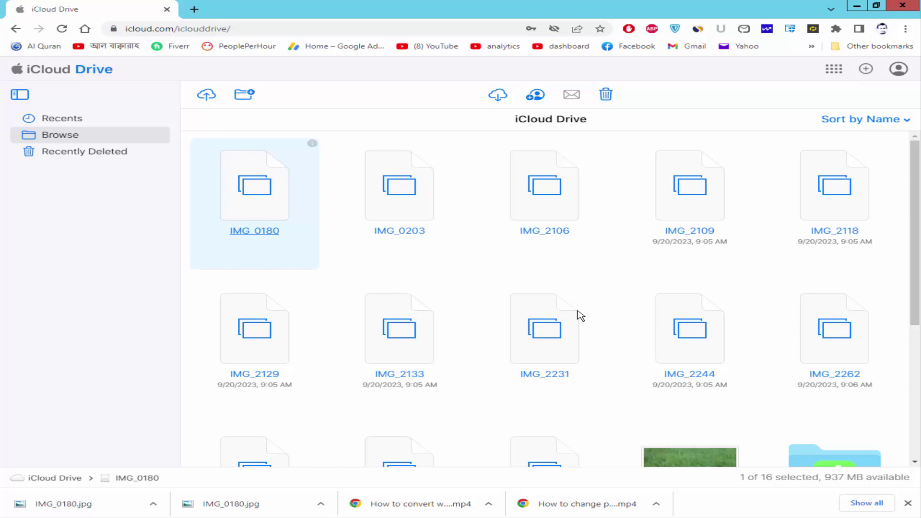
scroll(580, 315, down, 3)
scroll(581, 315, up, 3)
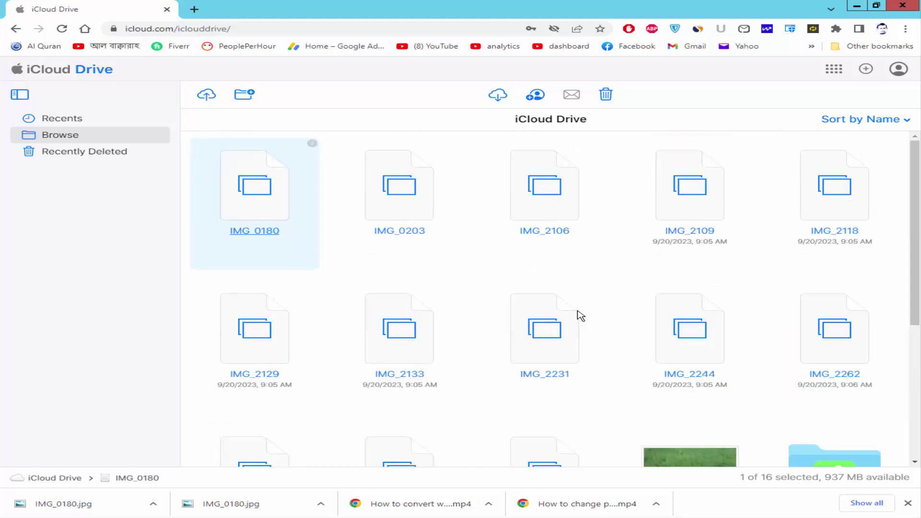